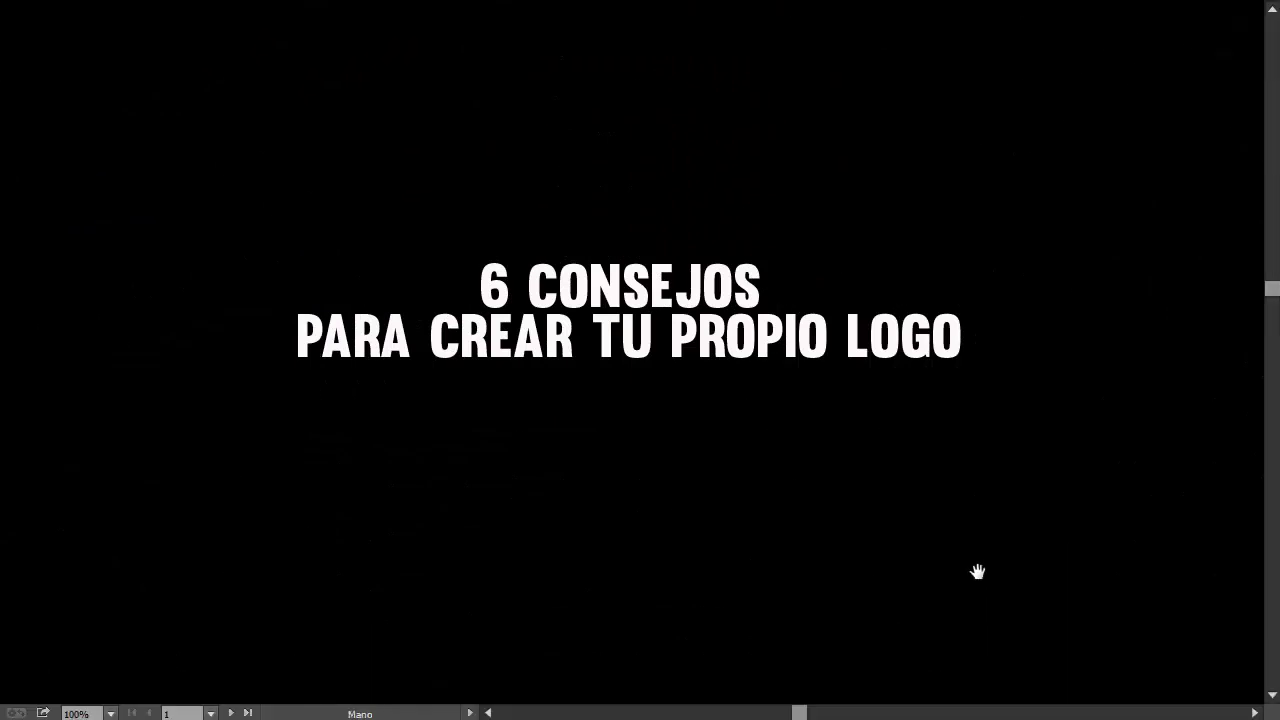
Pan the canvas up to reveal tip 1, the SERIF versus SAN SERIF LOGO comparison.
left_click_drag(874, 471, 854, 247)
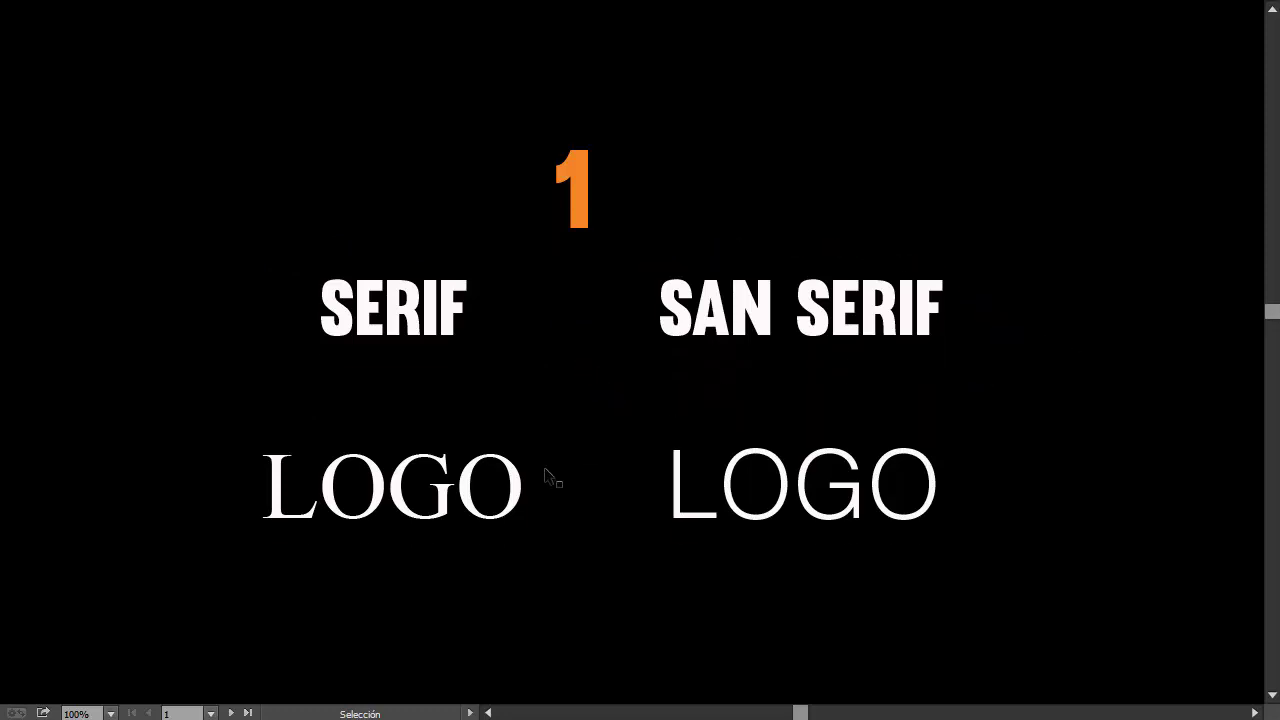
Zoom in and pan across the enlarged serif and sans-serif LOGO samples.
scroll(420, 523, "up", 2)
scroll(418, 515, "up", 1)
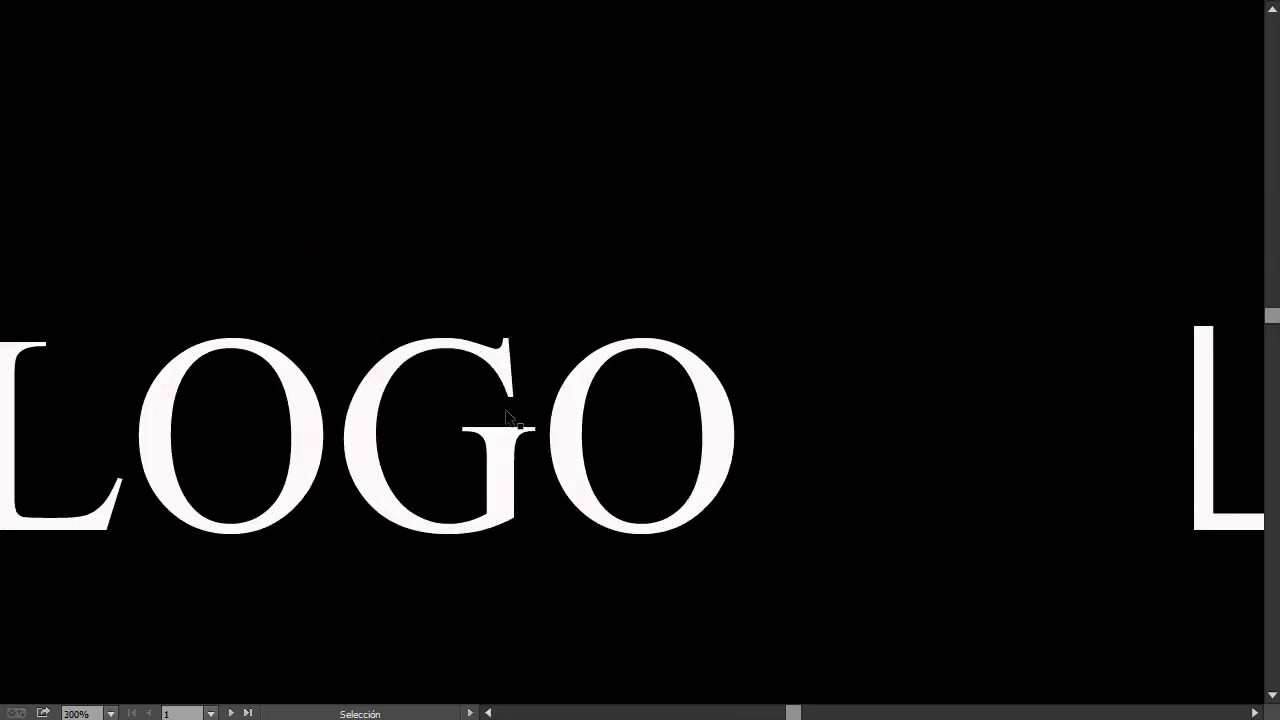
left_click_drag(531, 429, 575, 449)
mouse_move(633, 295)
left_mouse_down()
mouse_move(663, 354)
mouse_move(679, 289)
left_mouse_up()
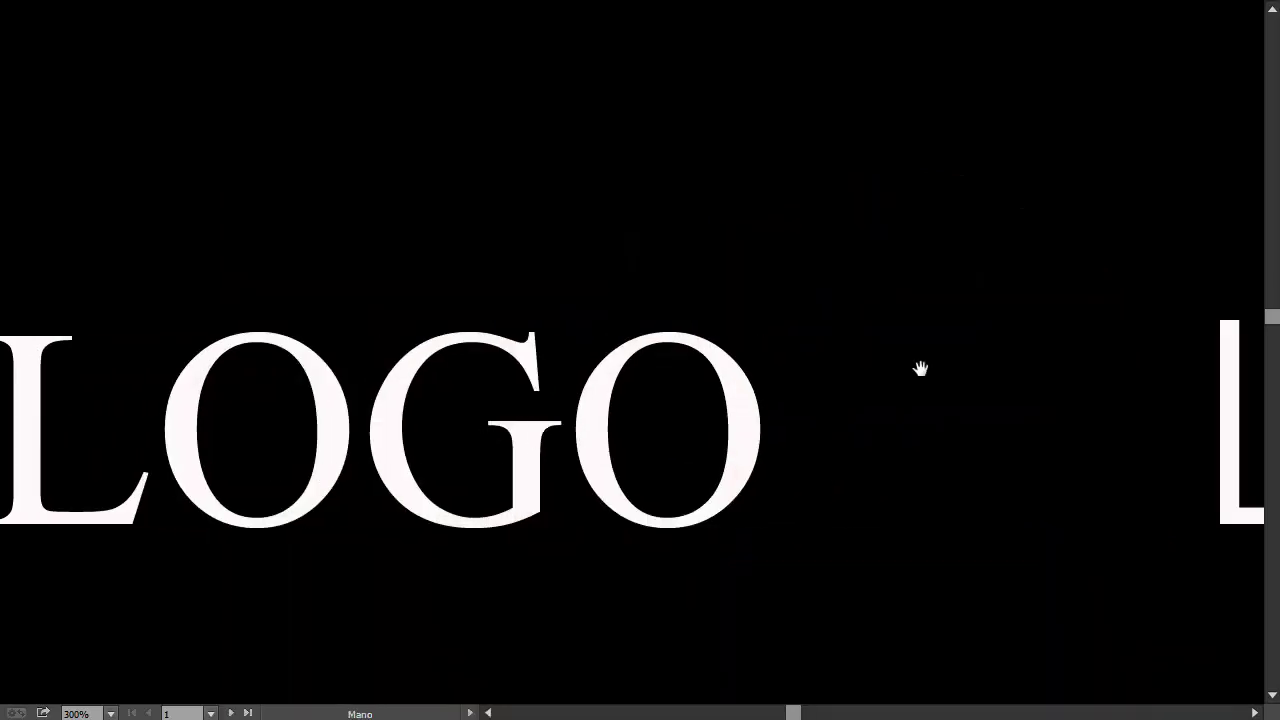
left_click_drag(920, 369, 494, 320)
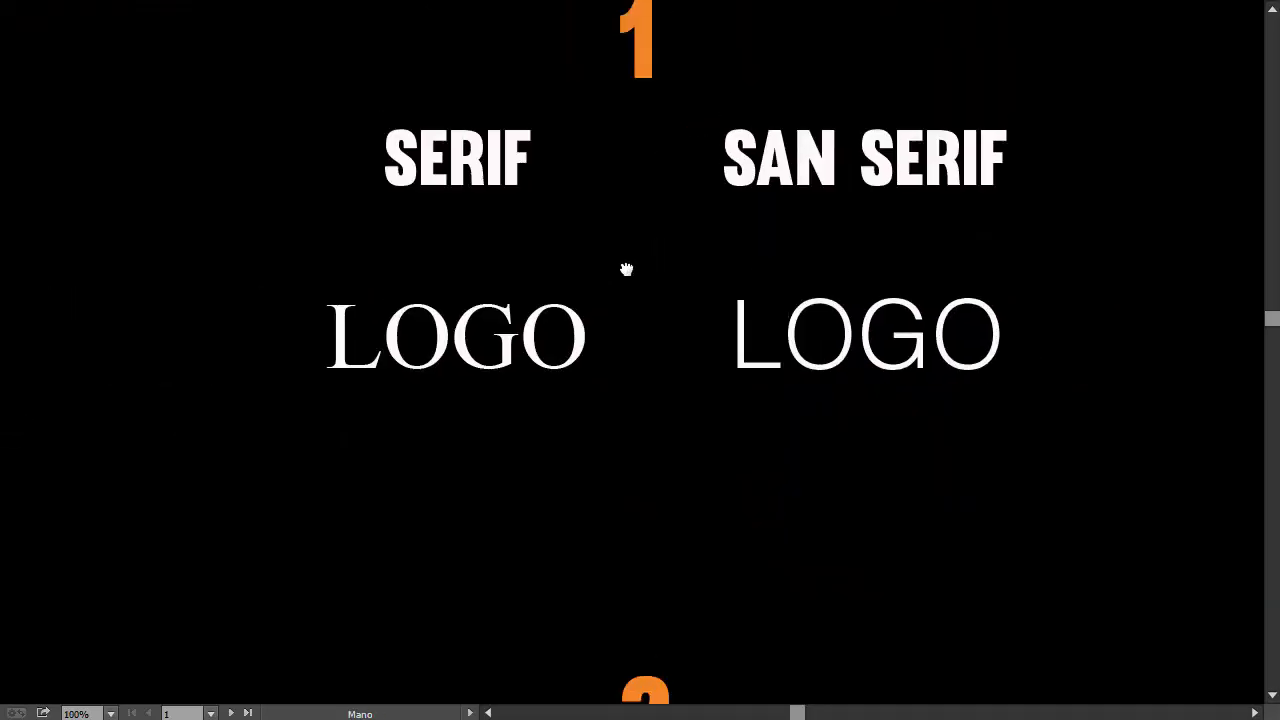
left_click_drag(626, 269, 537, 334)
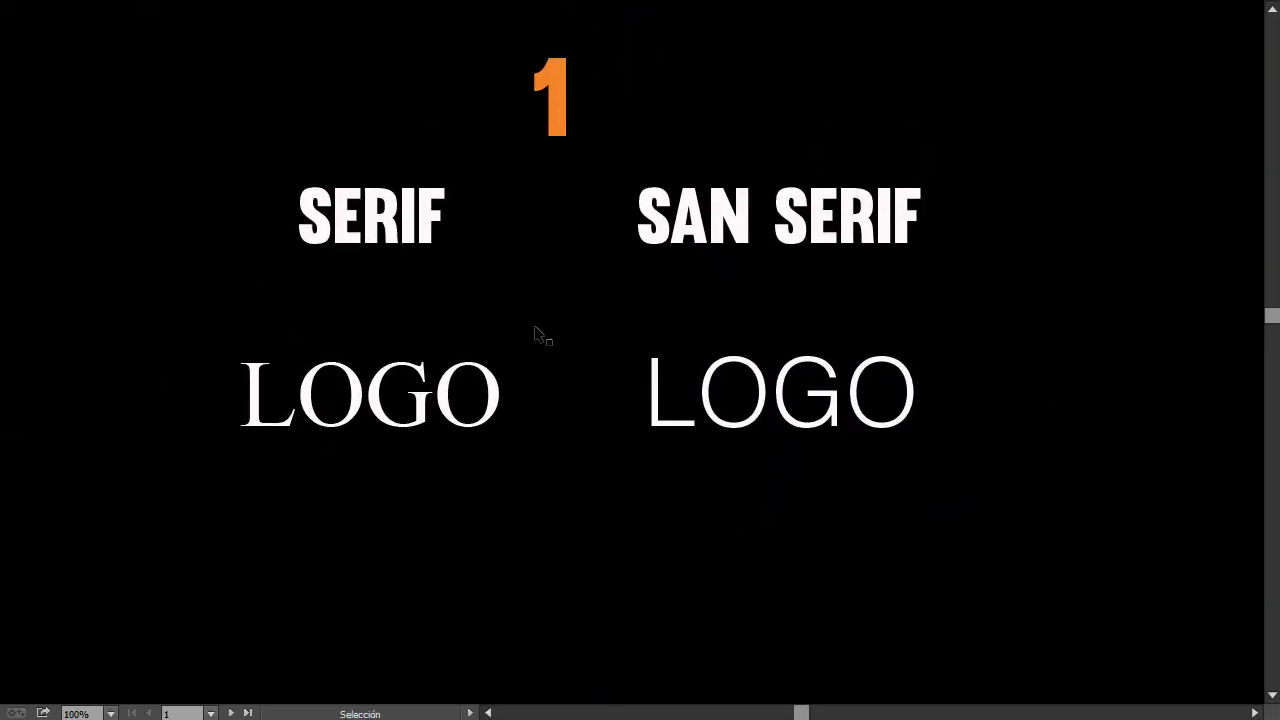
left_click_drag(471, 297, 457, 329)
Zoom back out and scroll down to tip 2, BOLD O NO BOLD.
scroll(457, 329, "up", 2)
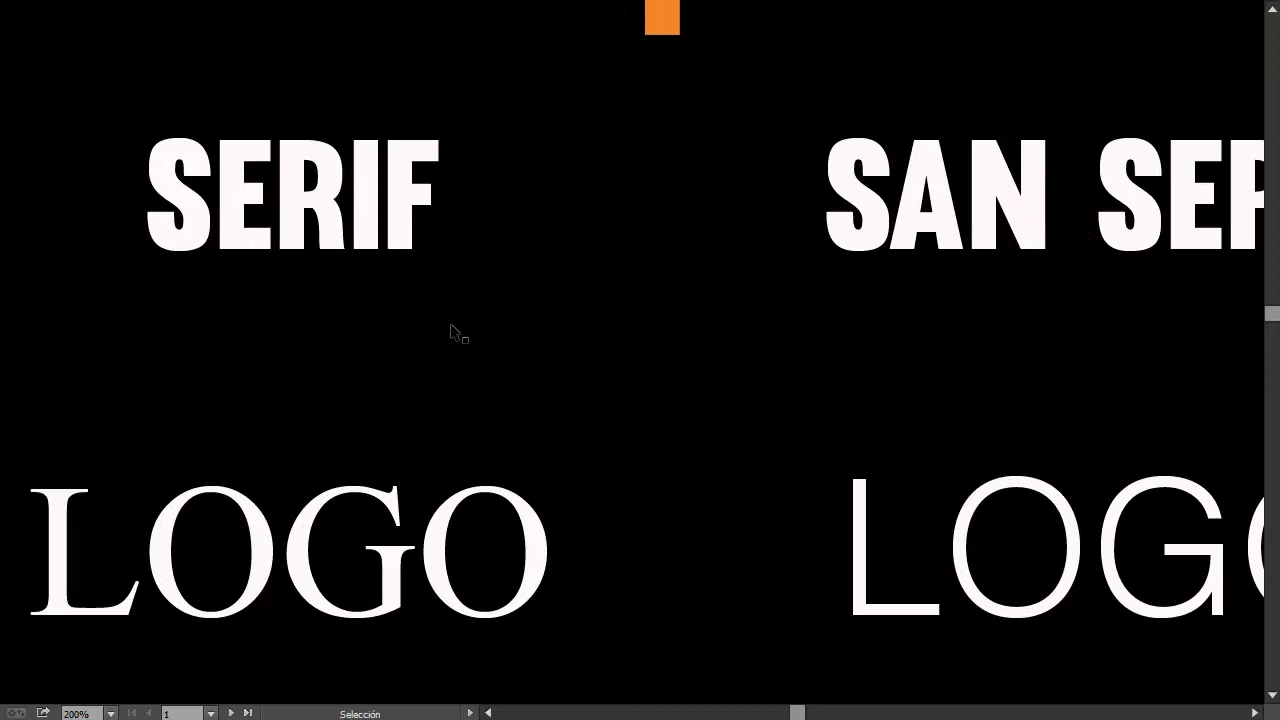
scroll(457, 329, "down", 1)
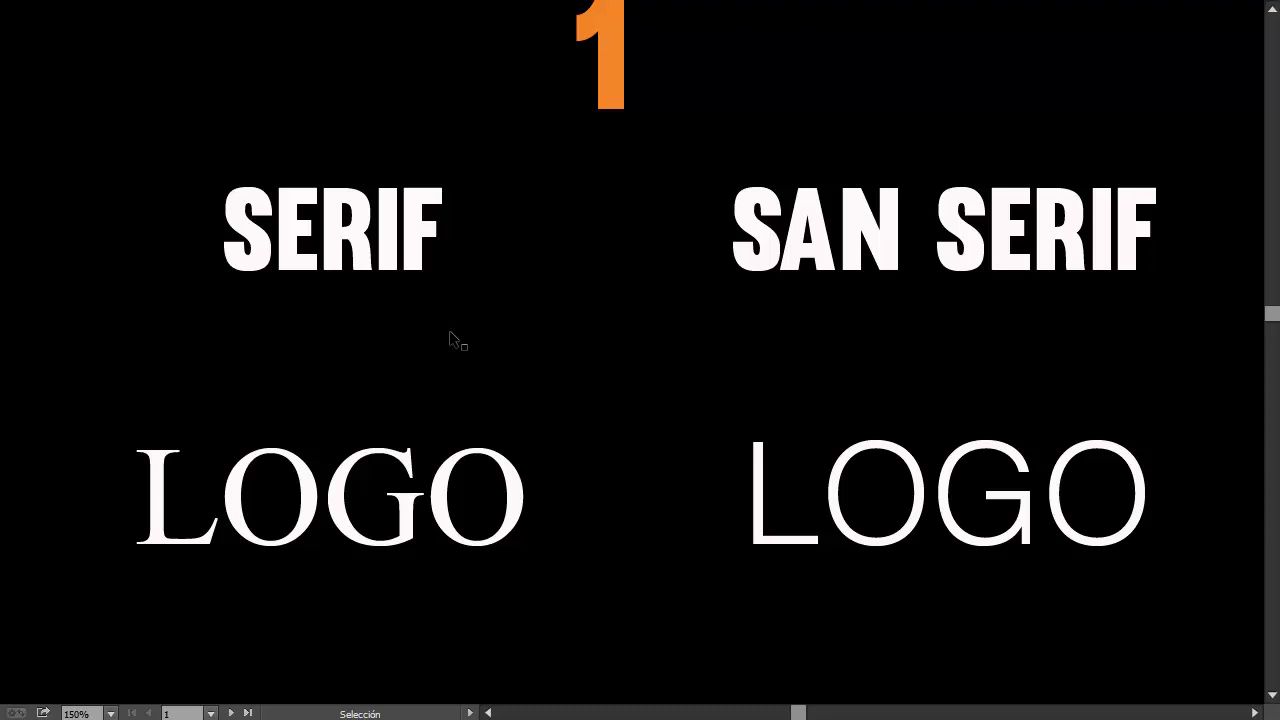
scroll(545, 385, "down", 1)
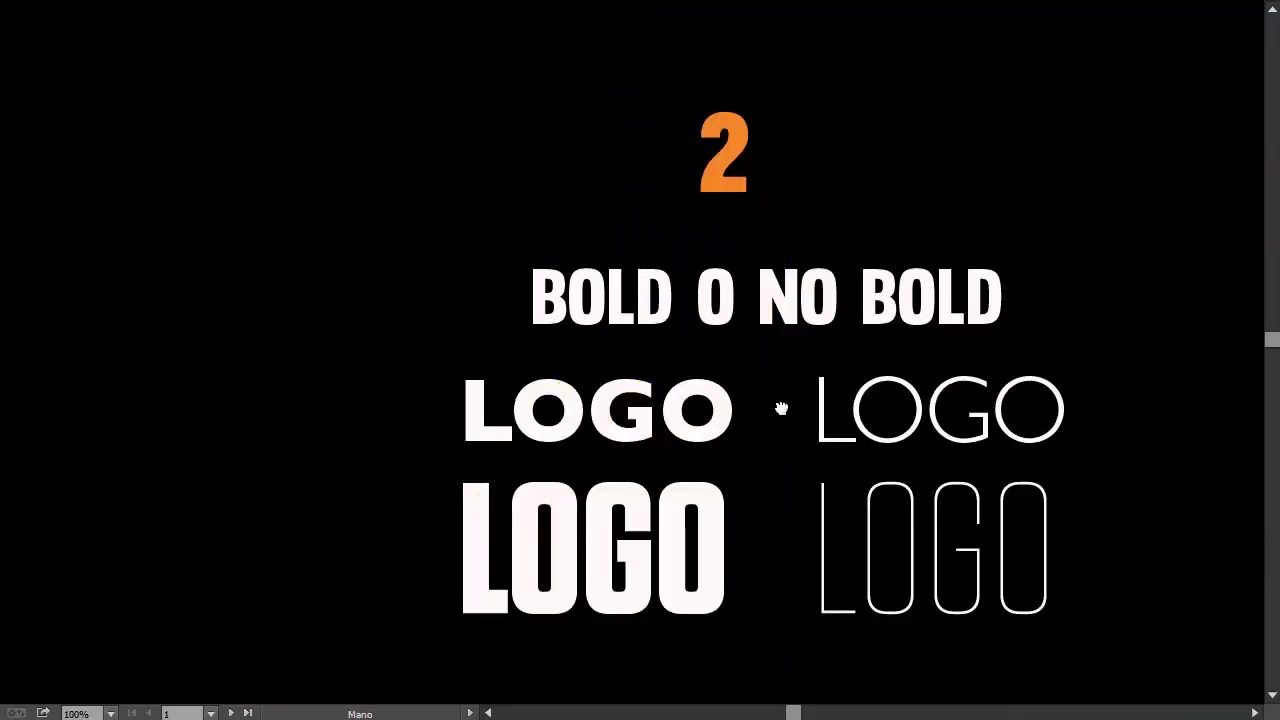
Pan the artboard to center the four BOLD O NO BOLD LOGO weight samples.
left_click_drag(781, 408, 624, 376)
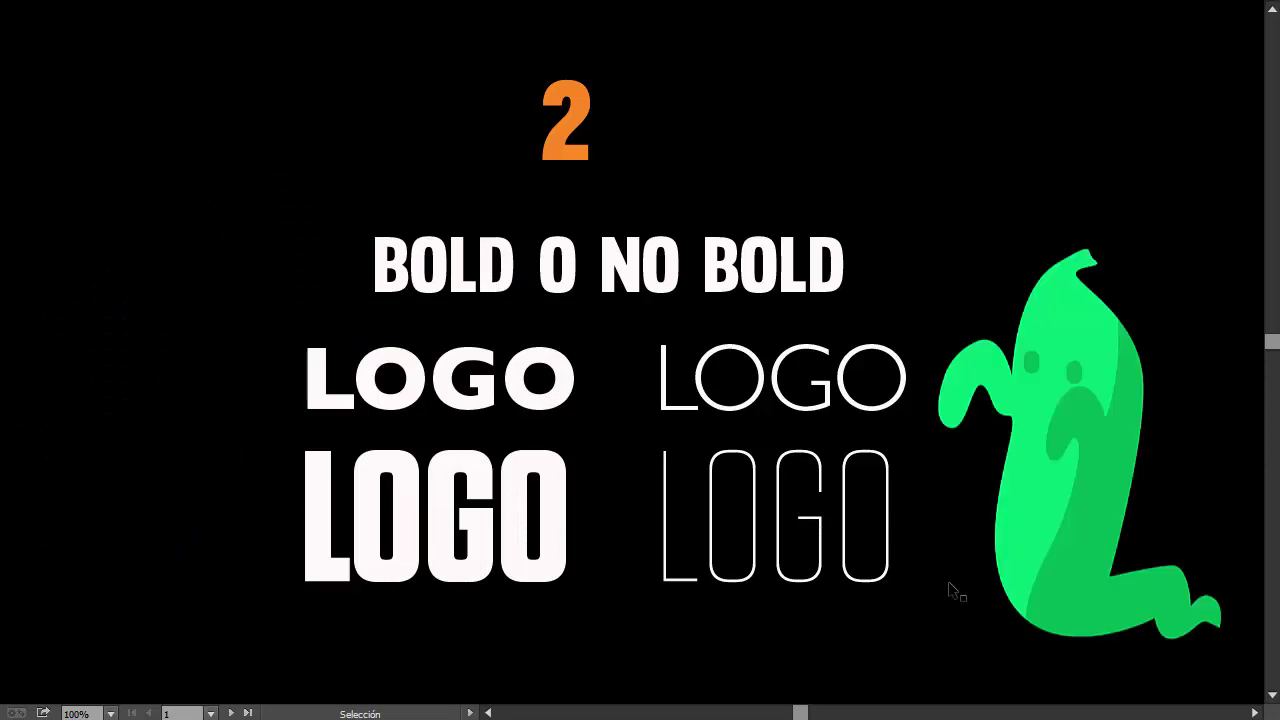
Scroll past the INTERLETRADO tip to tip 4, DEGRADADOS E IMAGENES.
scroll(970, 575, "down", 5)
scroll(1040, 470, "down", 1)
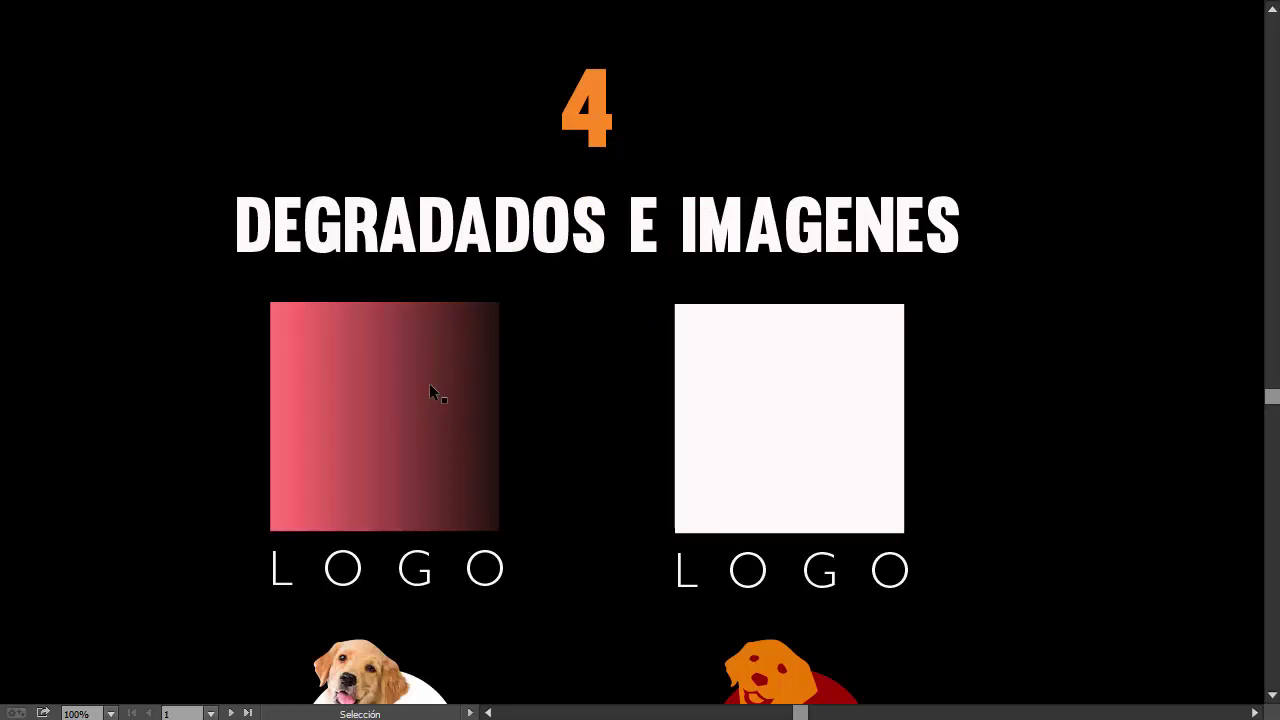
Scroll through the gradient squares and the photographic and flat dog logos toward tip 5.
scroll(521, 431, "up", 1)
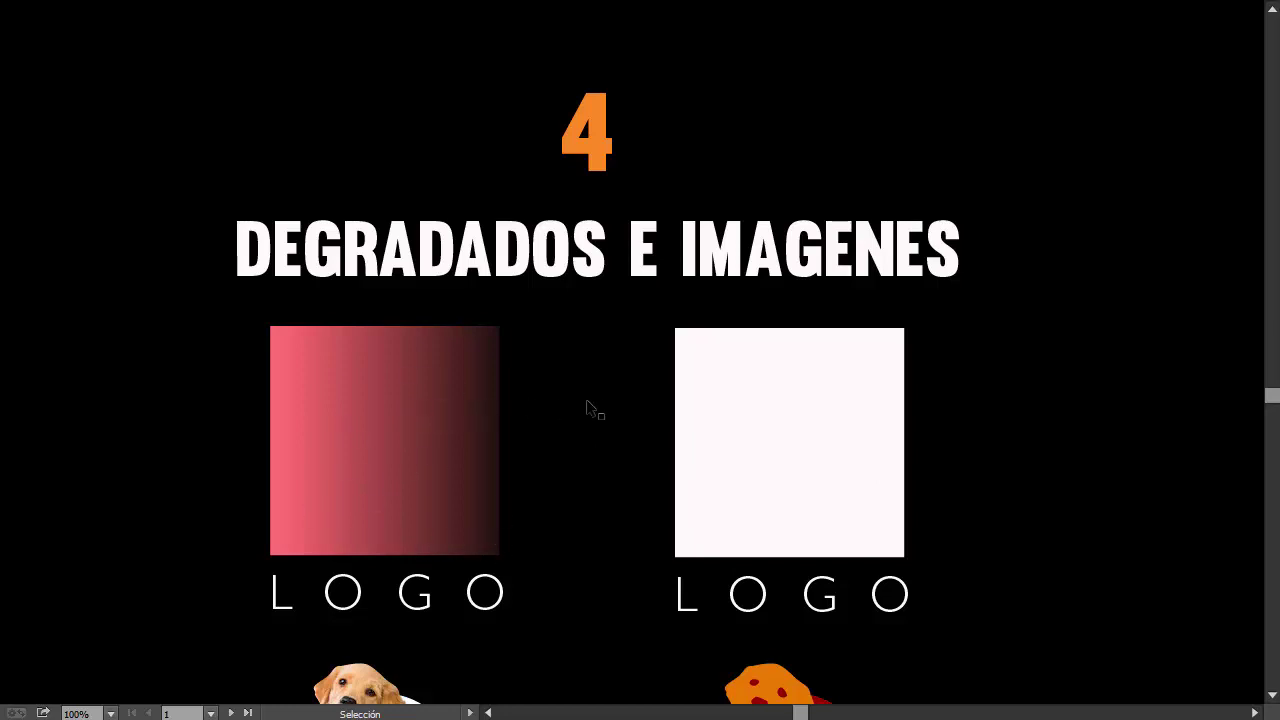
scroll(595, 402, "down", 5)
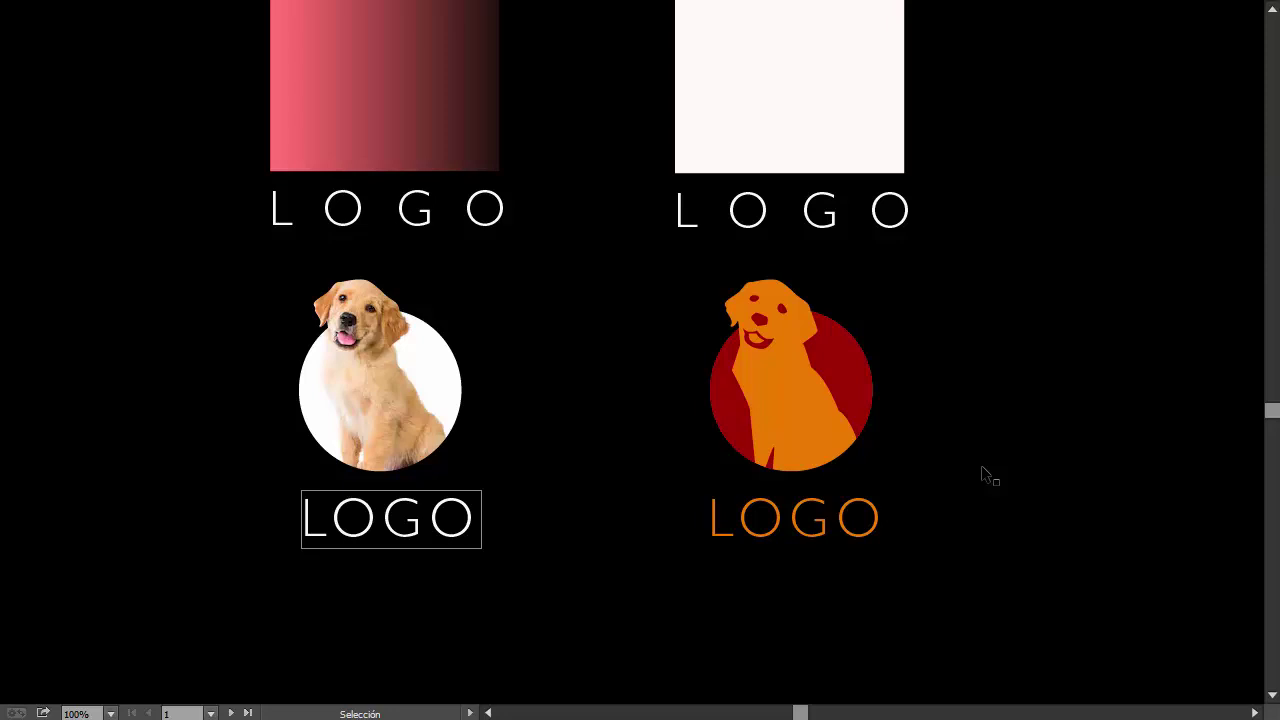
scroll(968, 450, "down", 2)
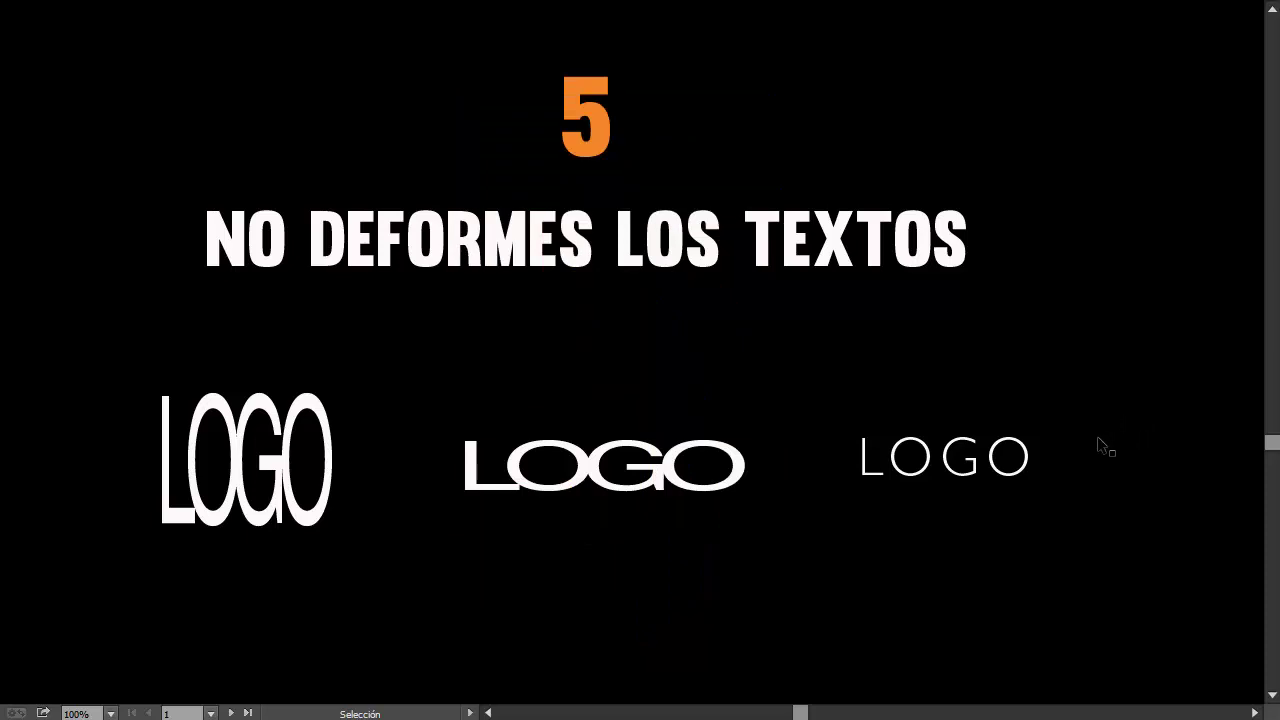
left_click(950, 458)
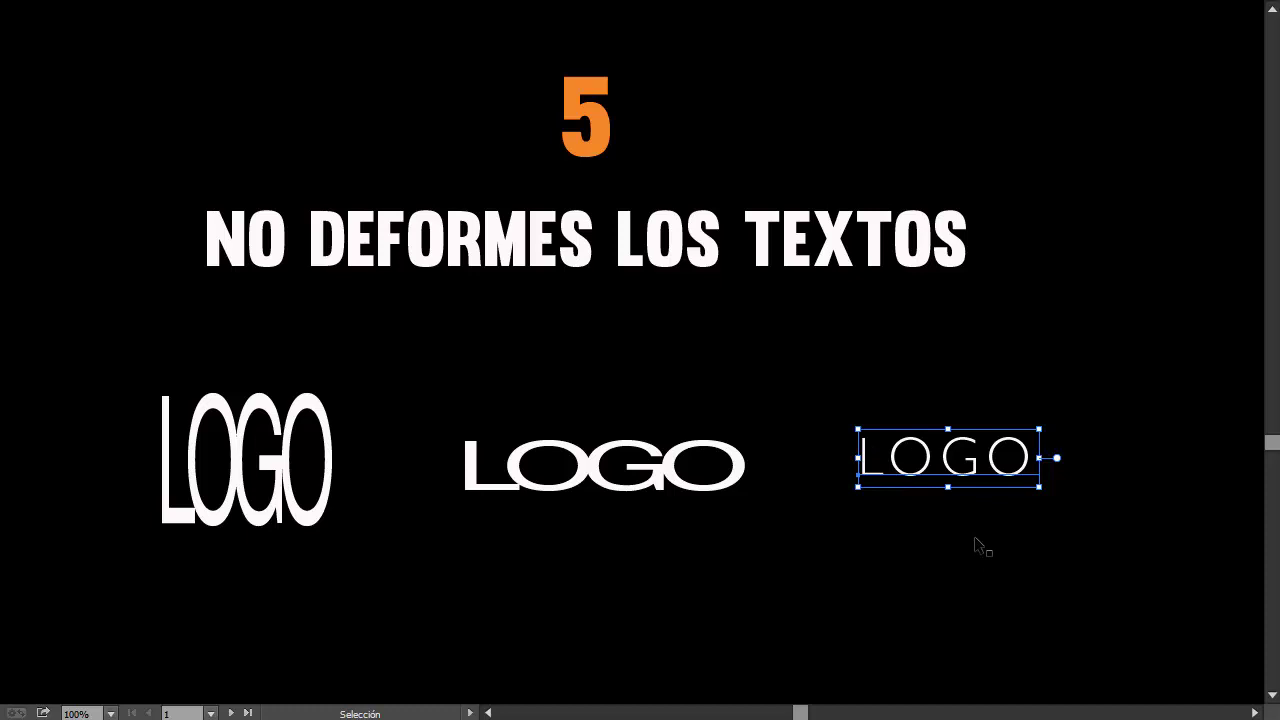
left_click_drag(1039, 430, 1124, 436)
key("a")
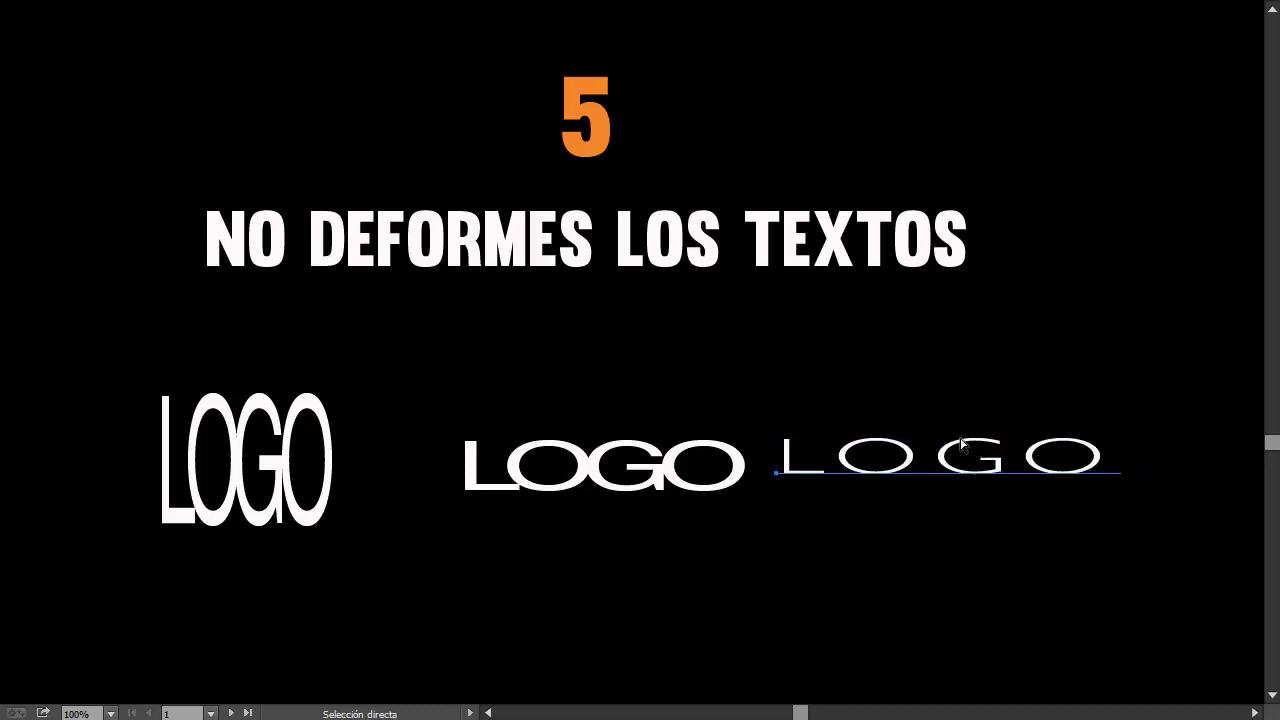
key("v")
key("ctrl+z")
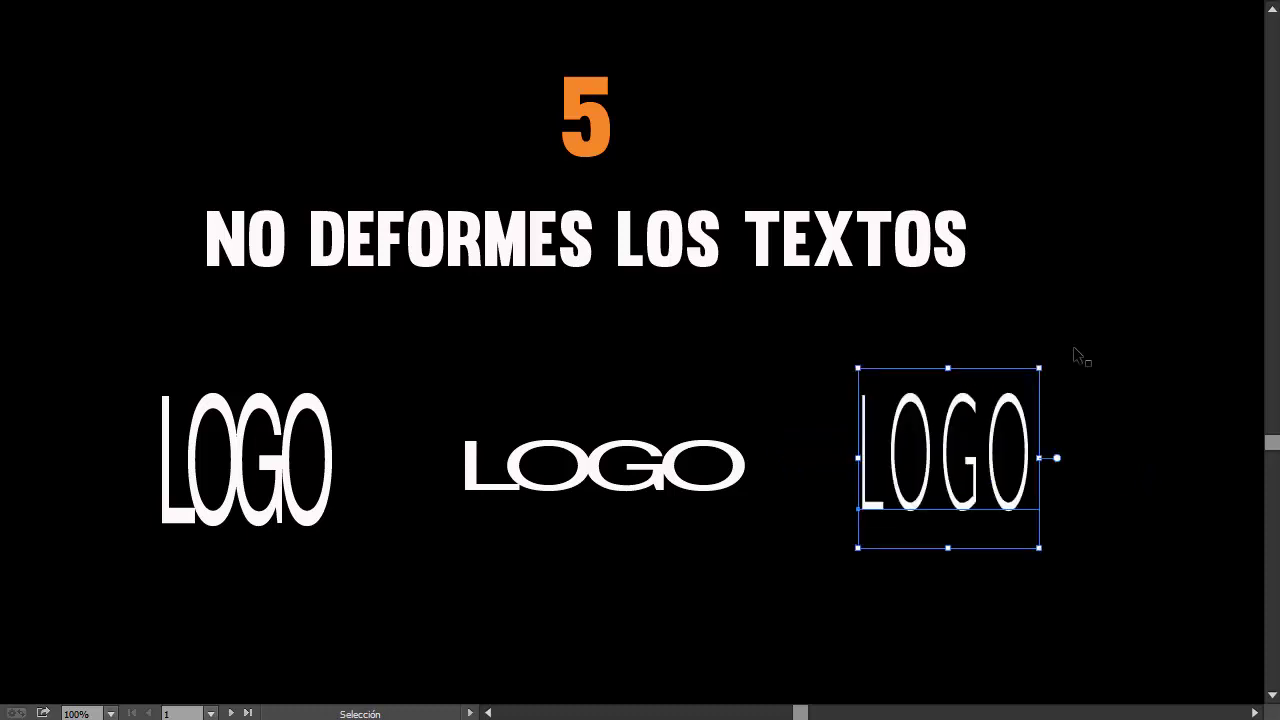
key("ctrl+z")
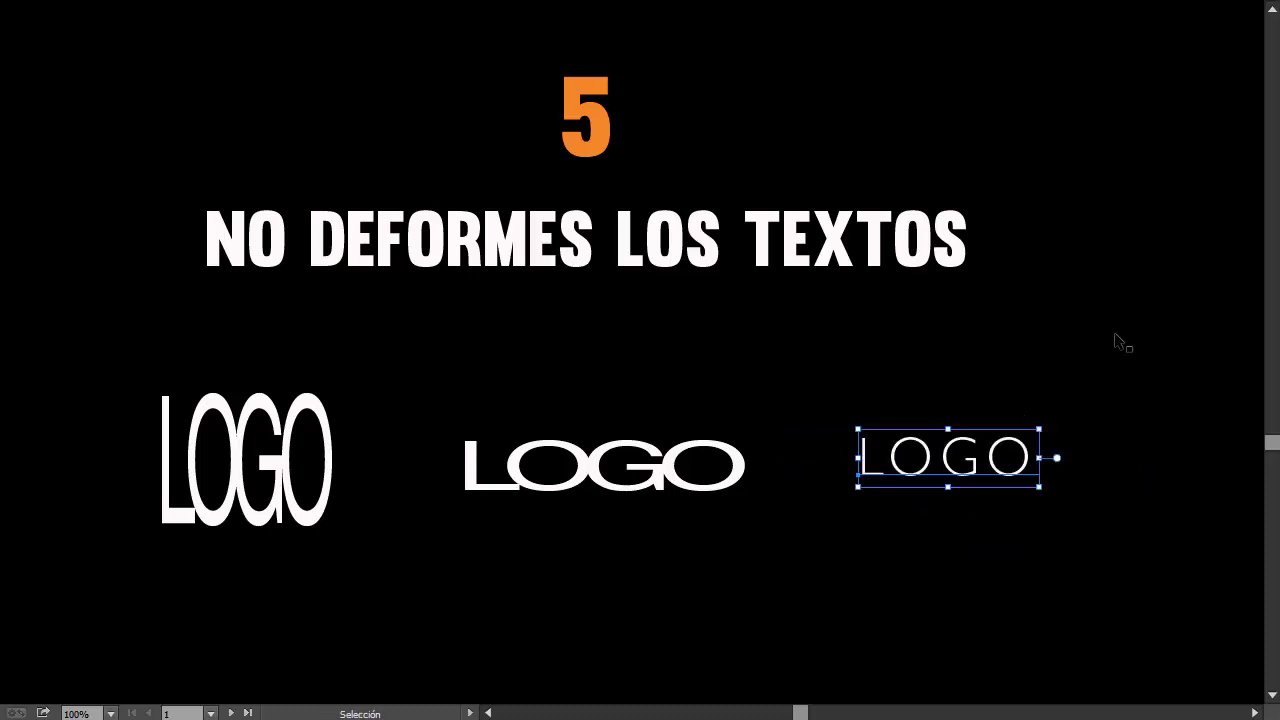
left_click(893, 424)
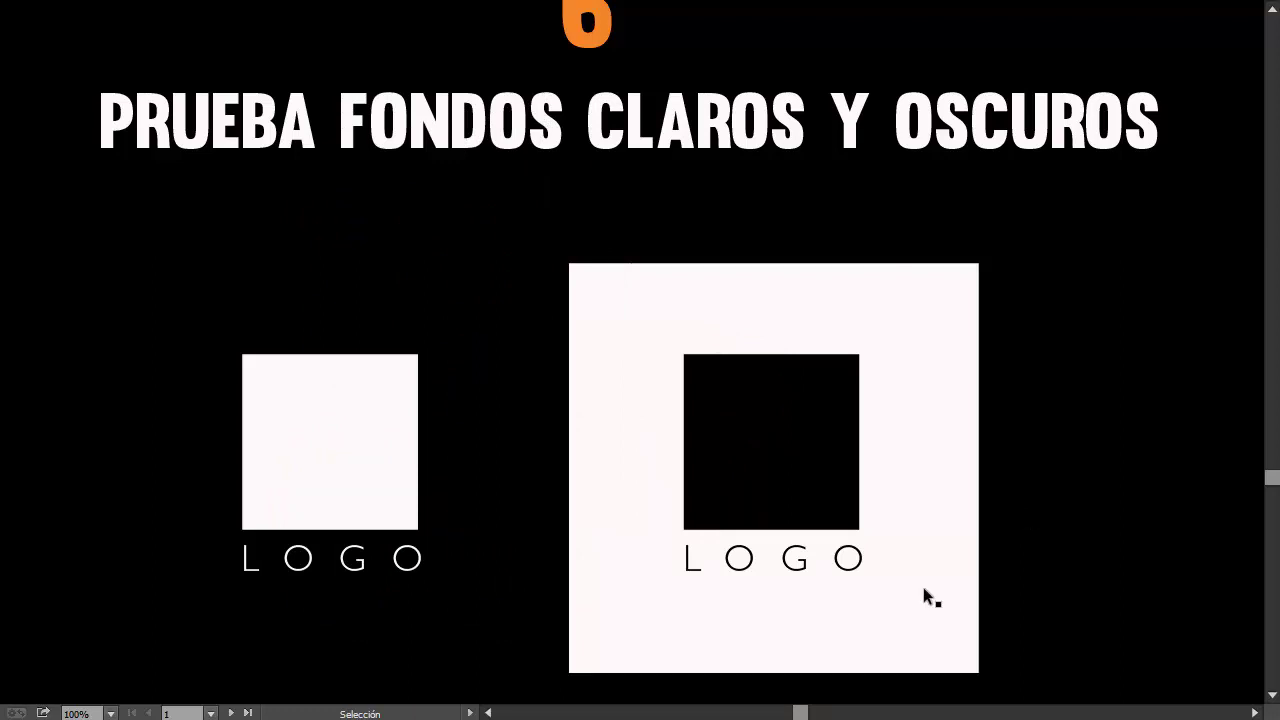
Scroll down to tip 6, PRUEBA FONDOS CLAROS Y OSCUROS.
scroll(917, 600, "down", 1)
Scroll down to the final SUSCRIBANSE! artboard with the bearded character.
scroll(917, 600, "down", 8)
scroll(640, 360, "down", 2)
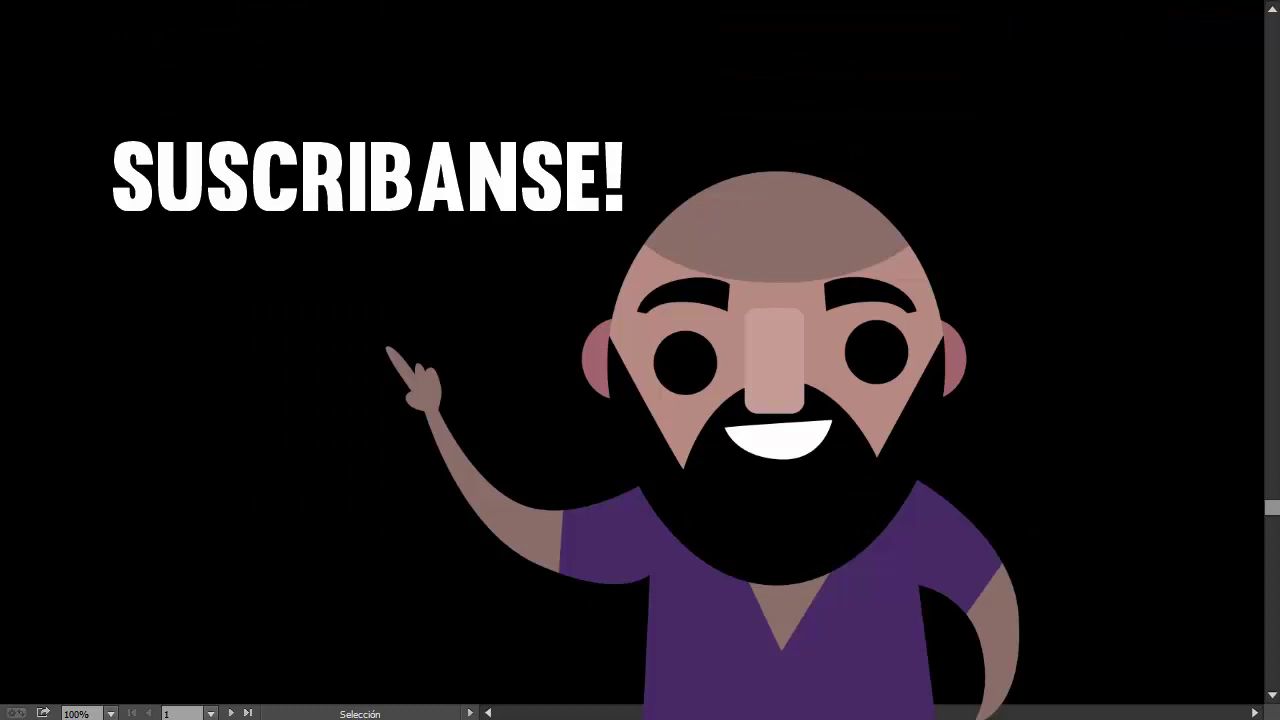